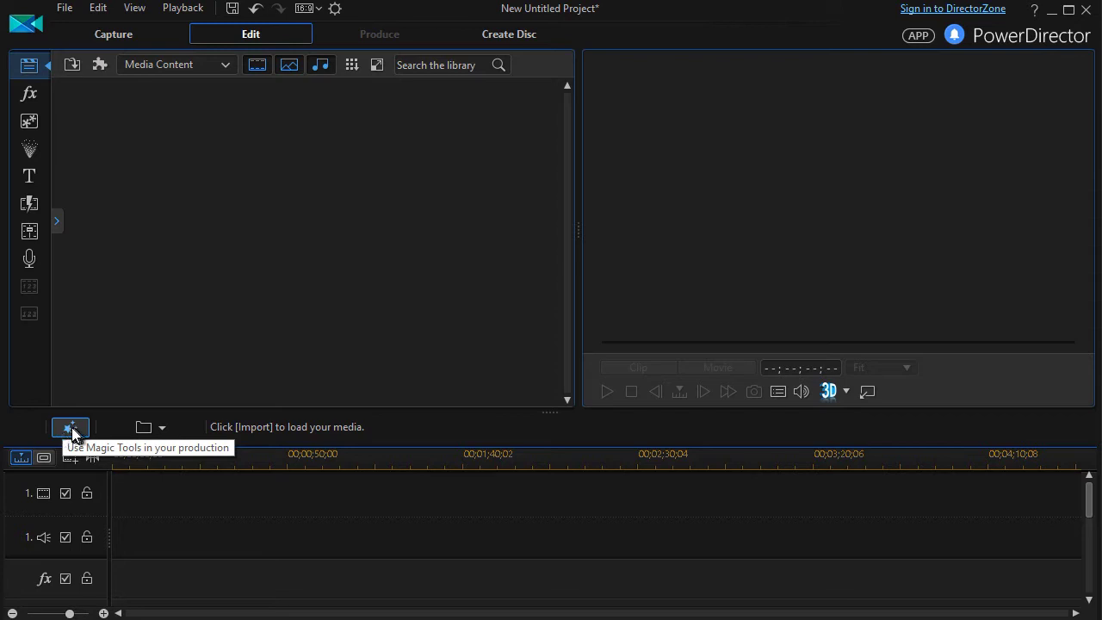
# Open the Magic Tools (wand) menu below the media library
pyautogui.click(69, 434)
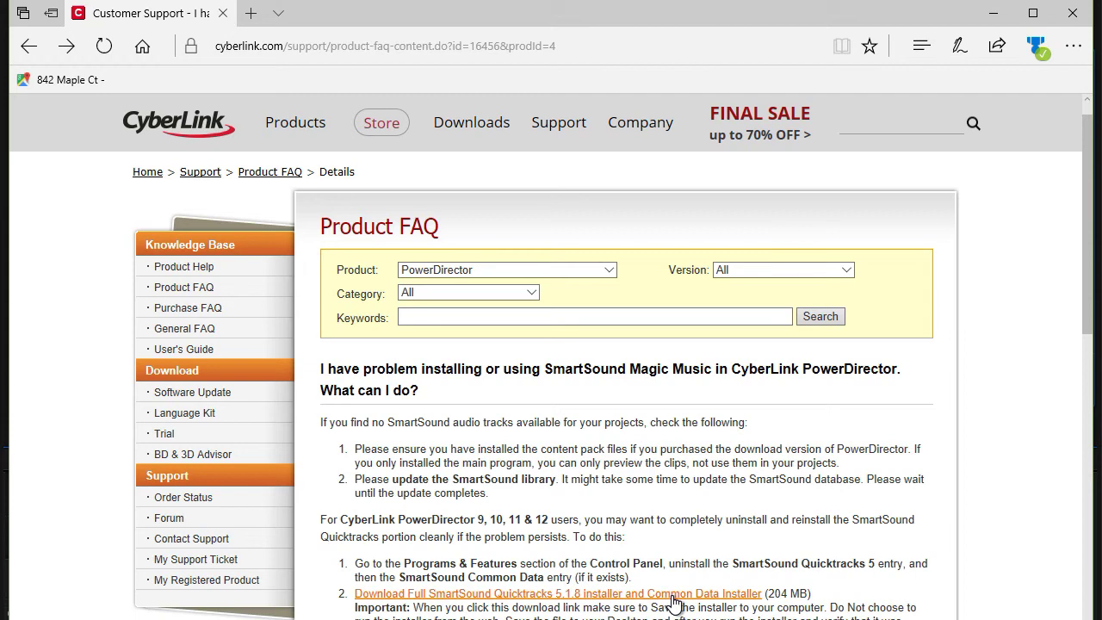
# Follow the FAQ link for the full SmartSound Quicktracks 5.1.8 installer and Common Data Installer
pyautogui.click(674, 595)
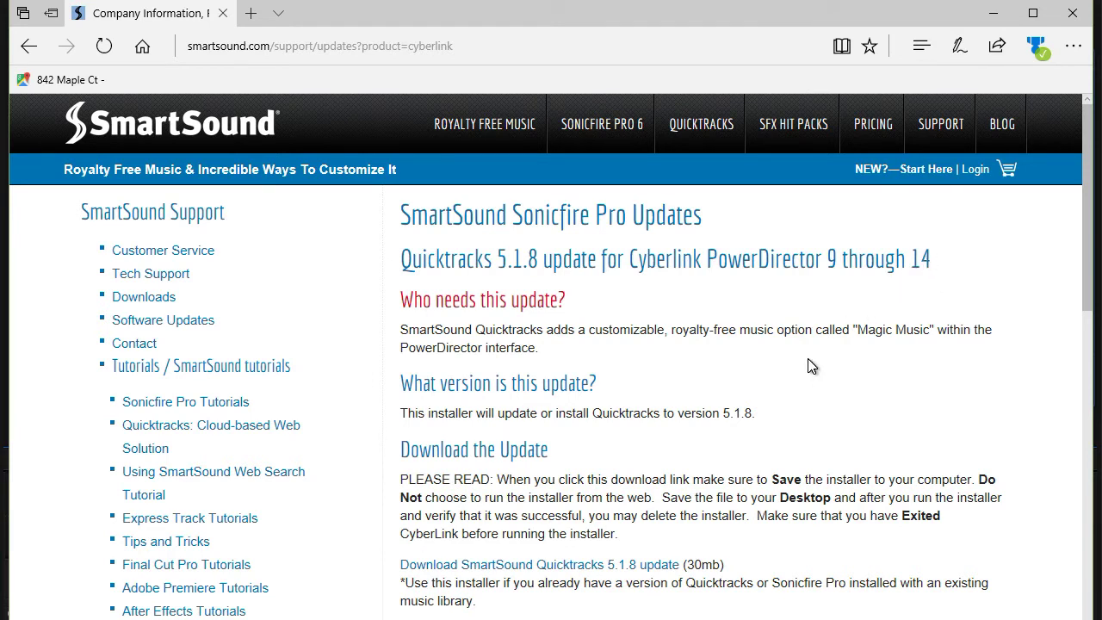
# Scroll SmartSound's updates page to the Quicktracks 5.1.8 download links and minimize Edge
pyautogui.scroll(-1, 810, 366)
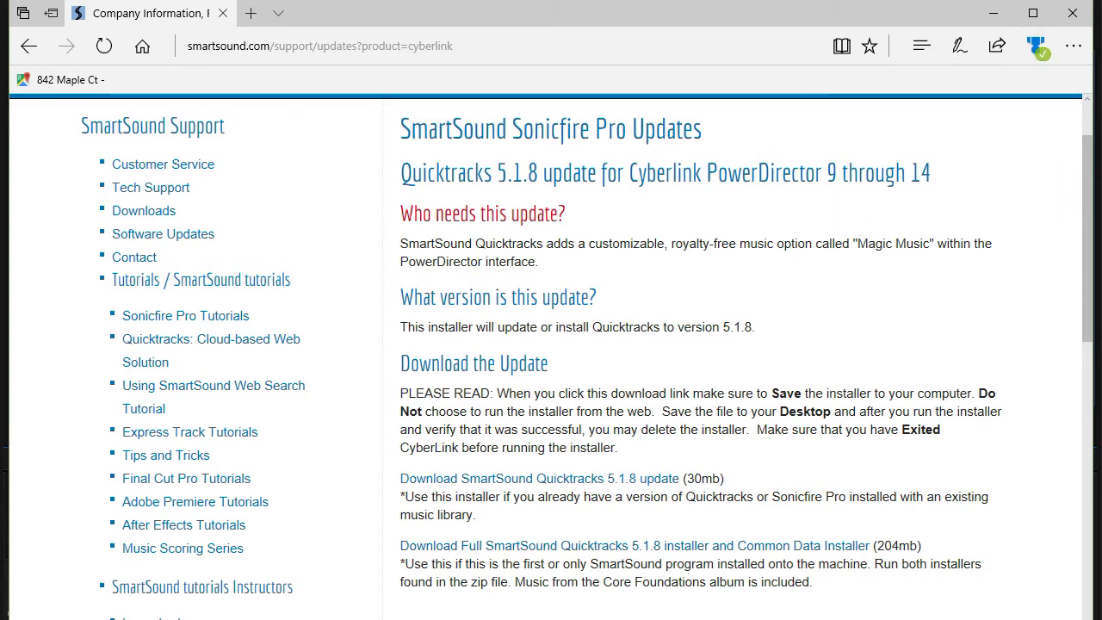
pyautogui.click(995, 15)
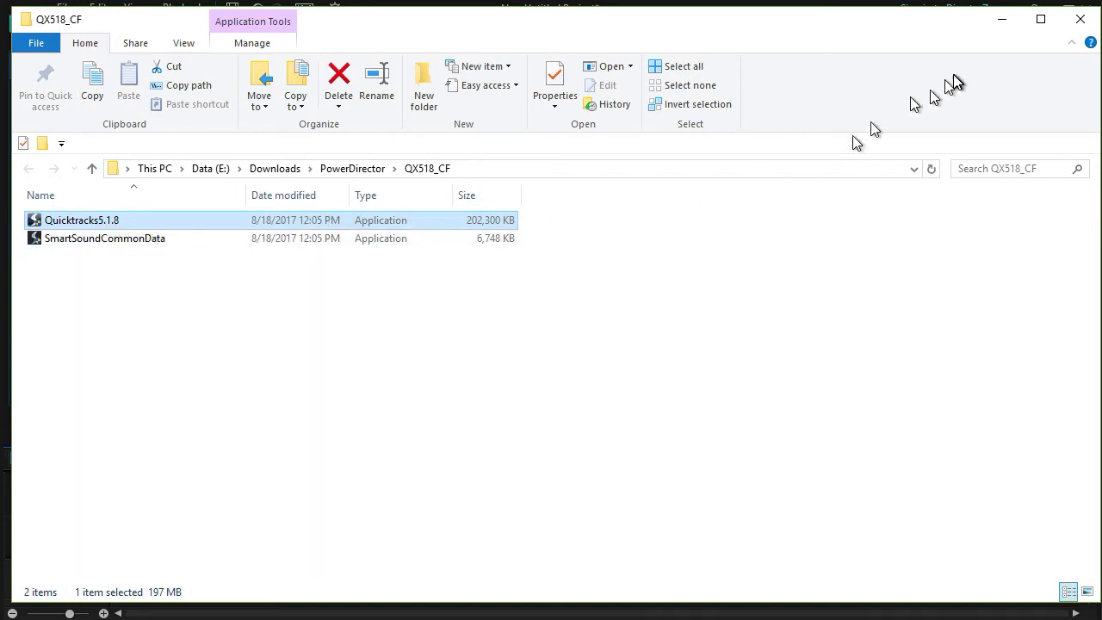
# Close the QX518_CF folder holding the Quicktracks5.1.8 and SmartSoundCommonData installers
pyautogui.click(1081, 19)
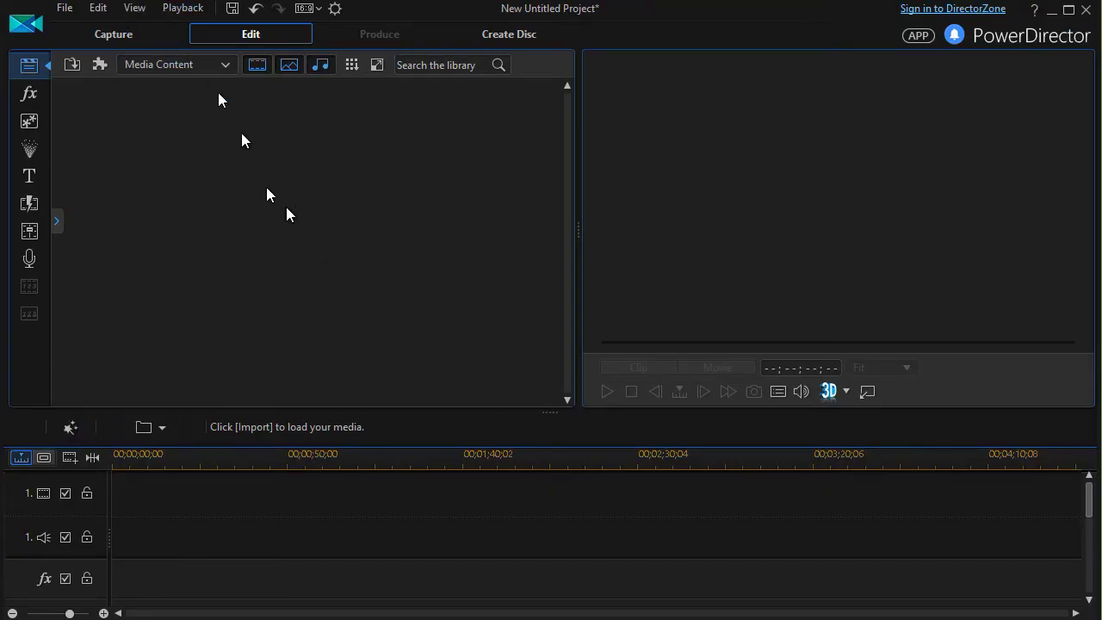
# Open Magic Music from the Magic Tools menu and select the single song variation
pyautogui.click(73, 433)
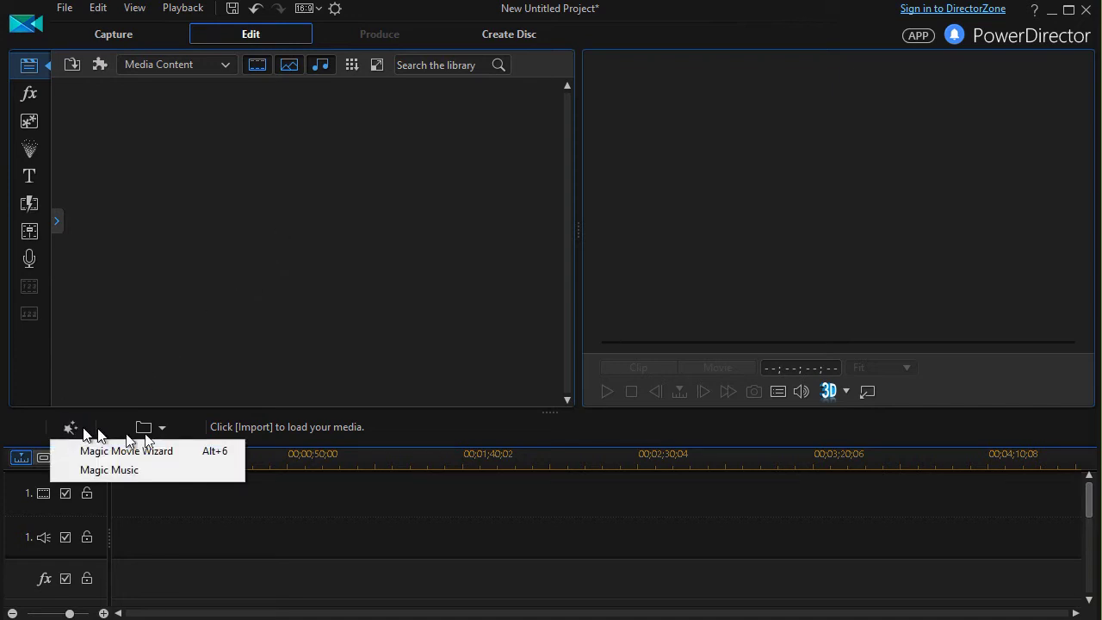
pyautogui.click(166, 472)
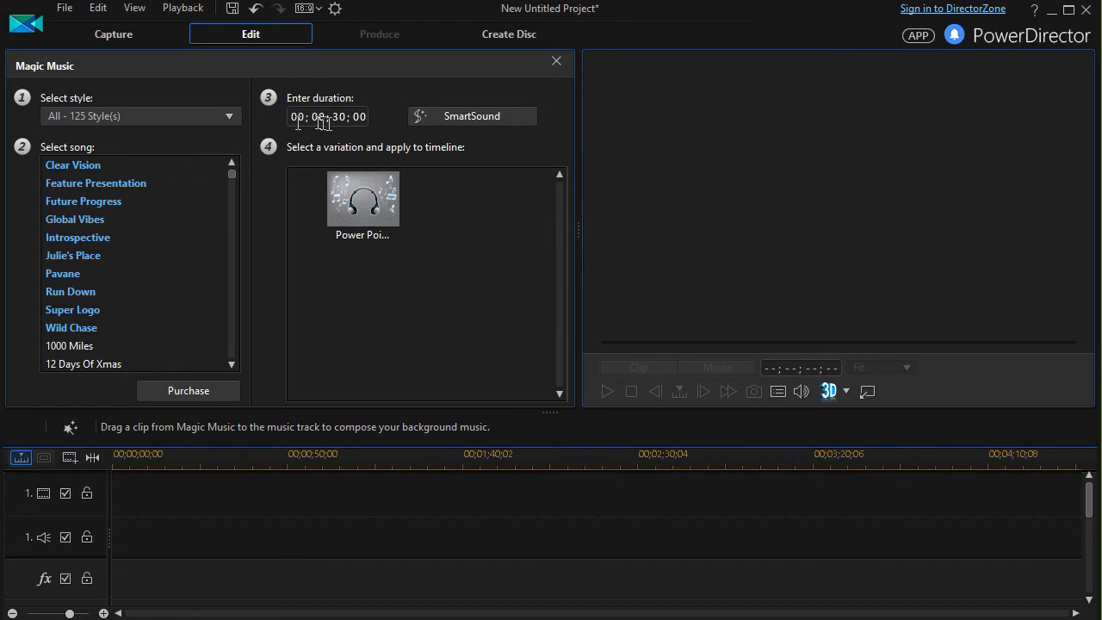
pyautogui.click(396, 224)
# Filter the song list to the Americana style and select the Gratitude-PL song
pyautogui.click(230, 114)
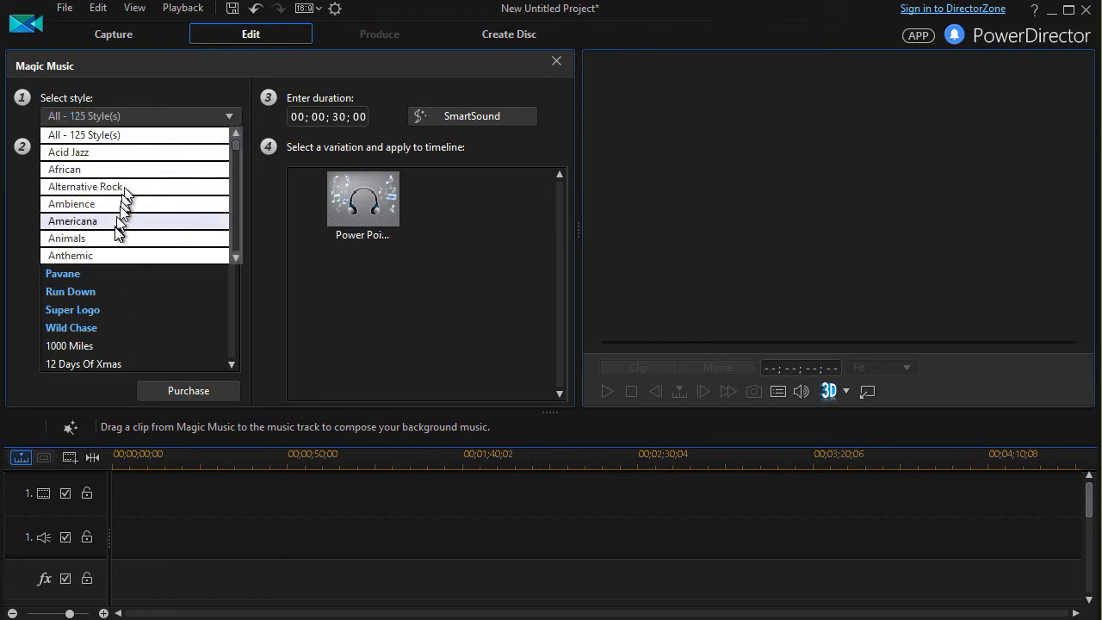
pyautogui.click(86, 221)
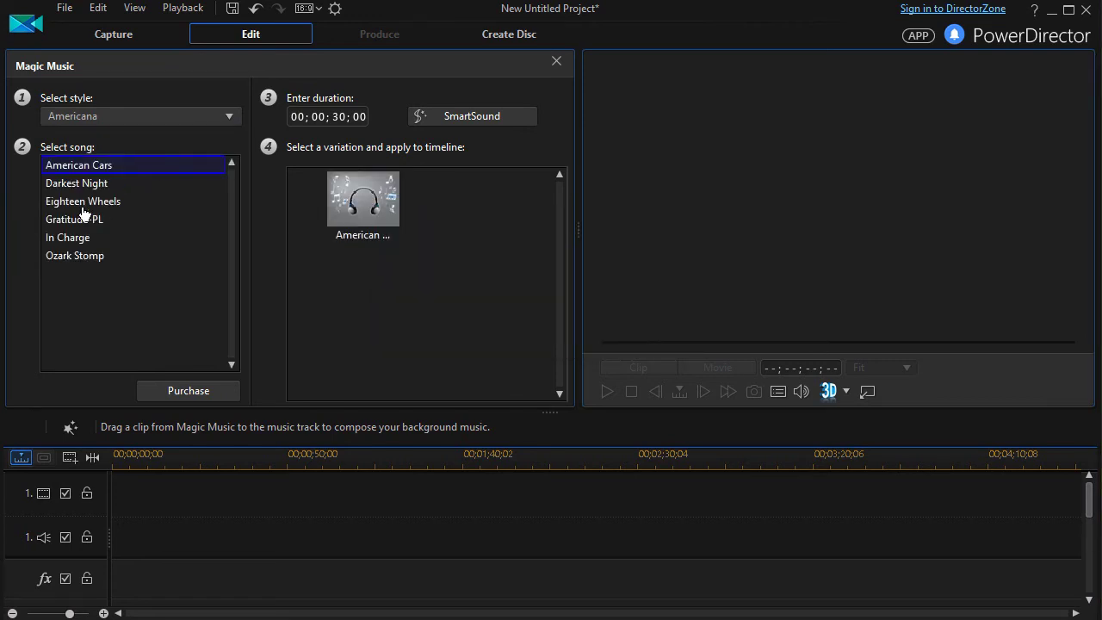
pyautogui.click(84, 203)
pyautogui.click(85, 221)
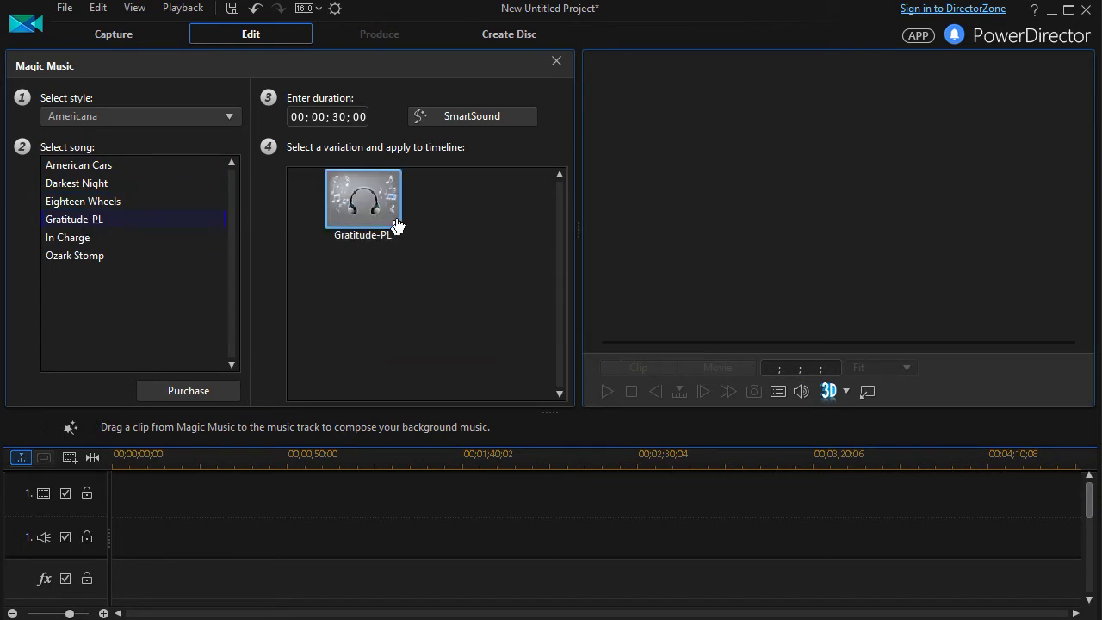
# Preview the Gratitude-PL variation, pausing and resetting it to the start
pyautogui.click(368, 207)
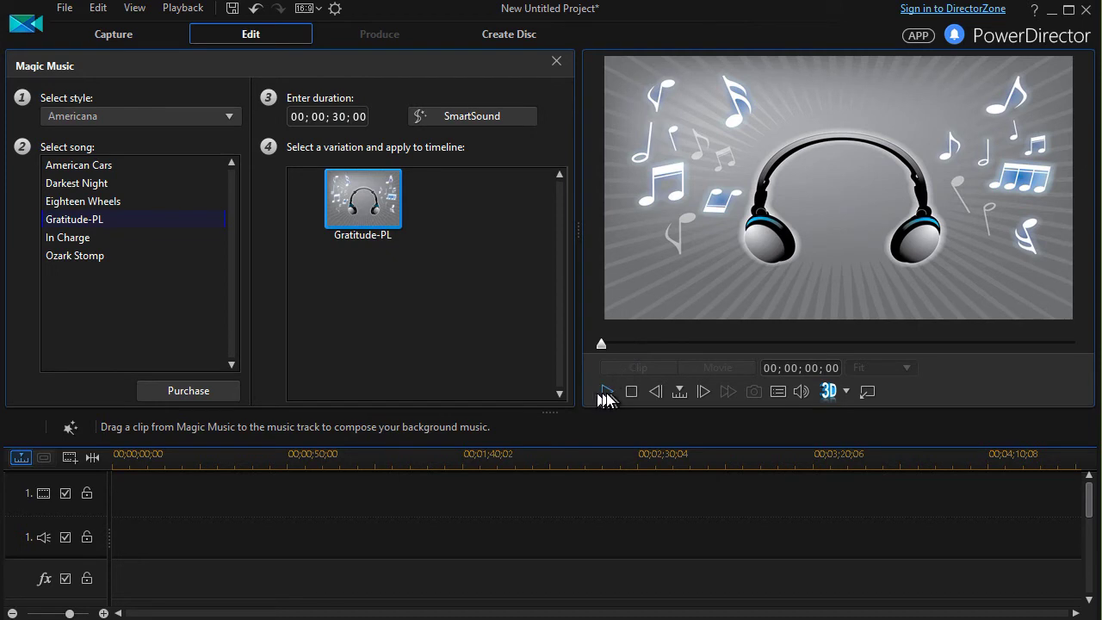
pyautogui.click(606, 393)
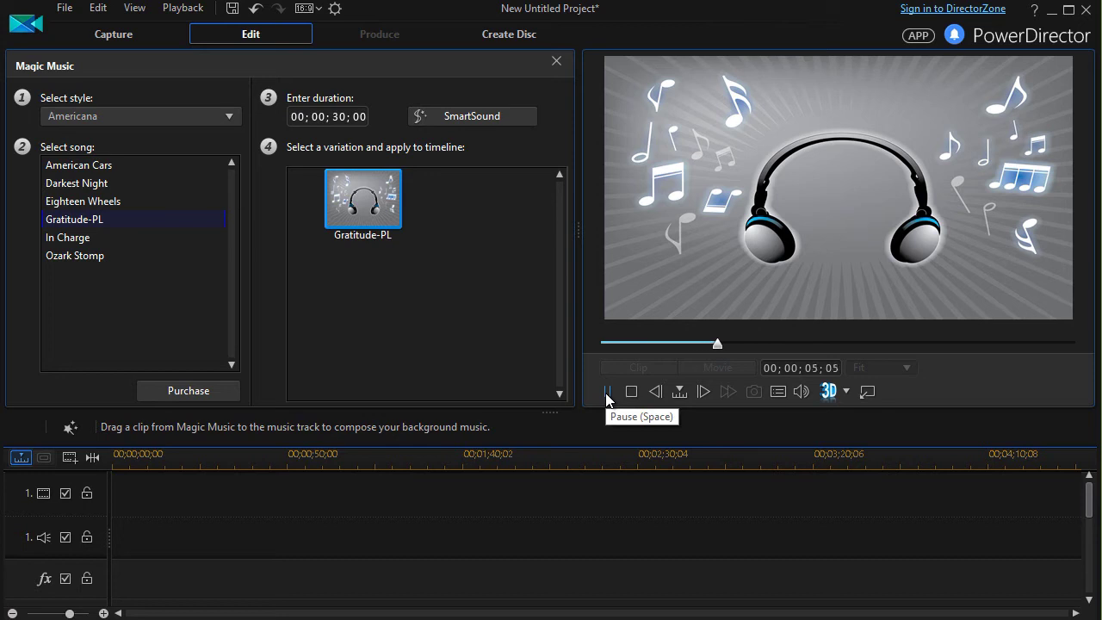
pyautogui.click(607, 393)
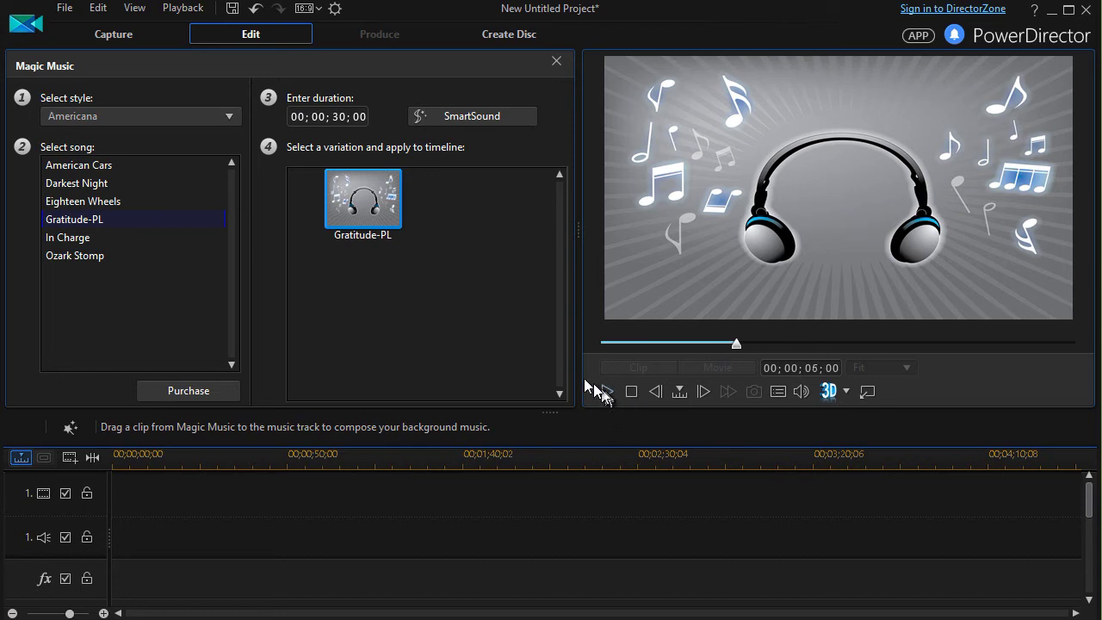
pyautogui.click(372, 208)
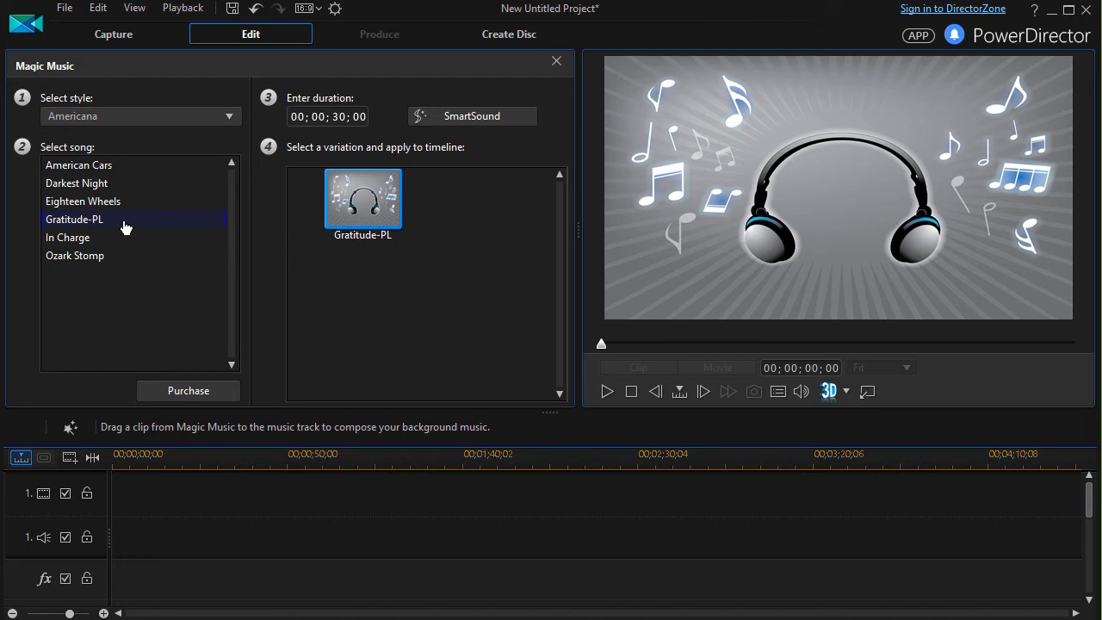
pyautogui.click(228, 115)
# Return to songs from all styles and browse Run Down and Julie's Place
pyautogui.moveTo(239, 157); pyautogui.dragTo(234, 140)
pyautogui.click(155, 136)
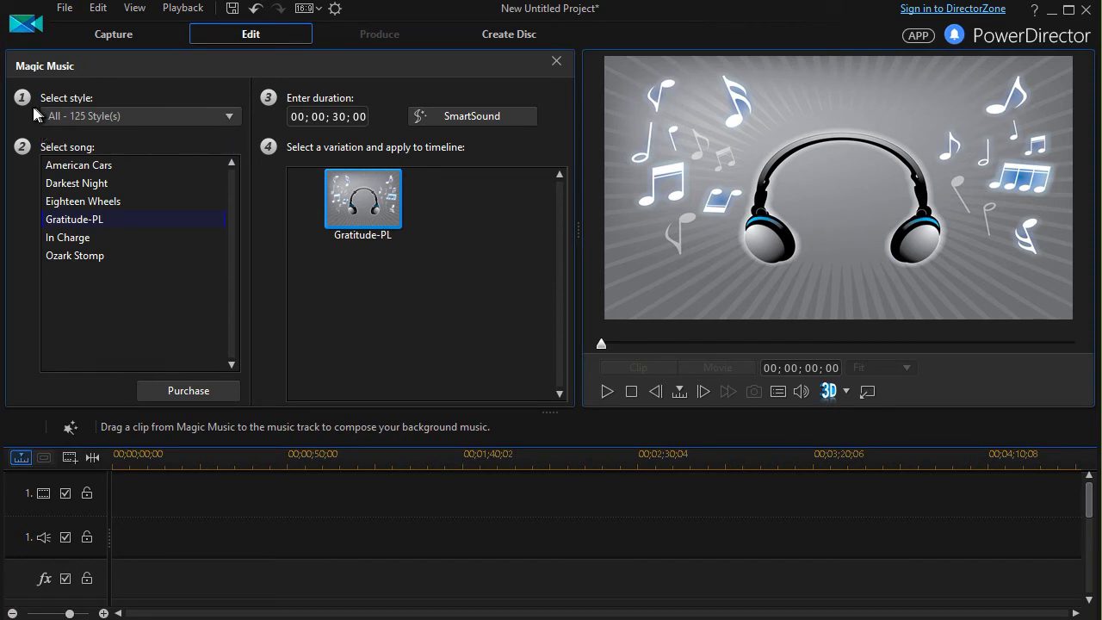
pyautogui.click(62, 119)
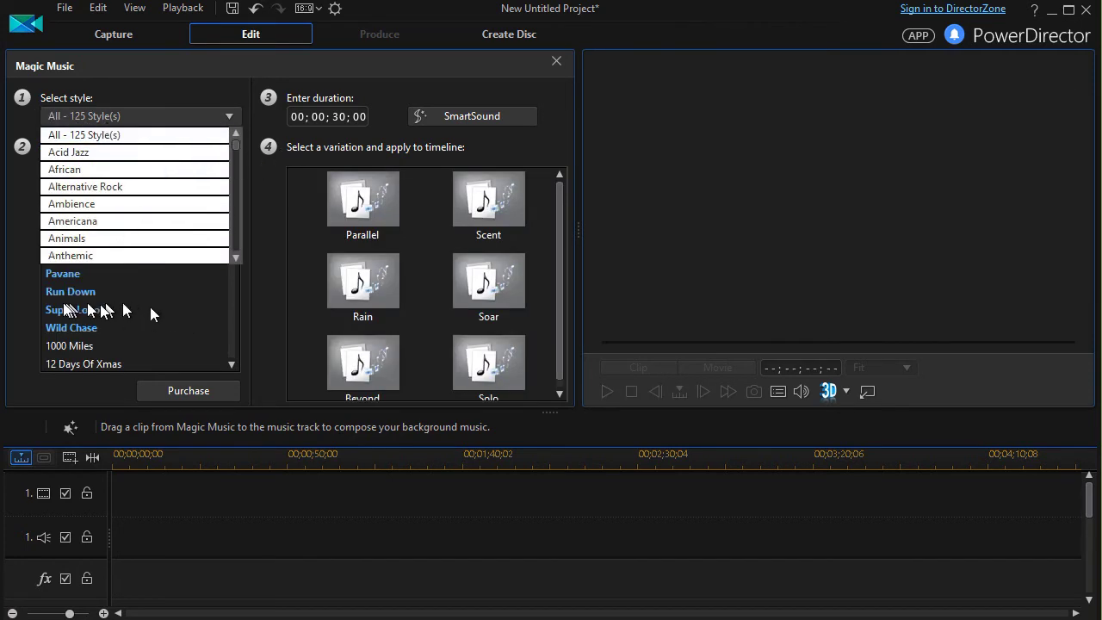
pyautogui.click(81, 297)
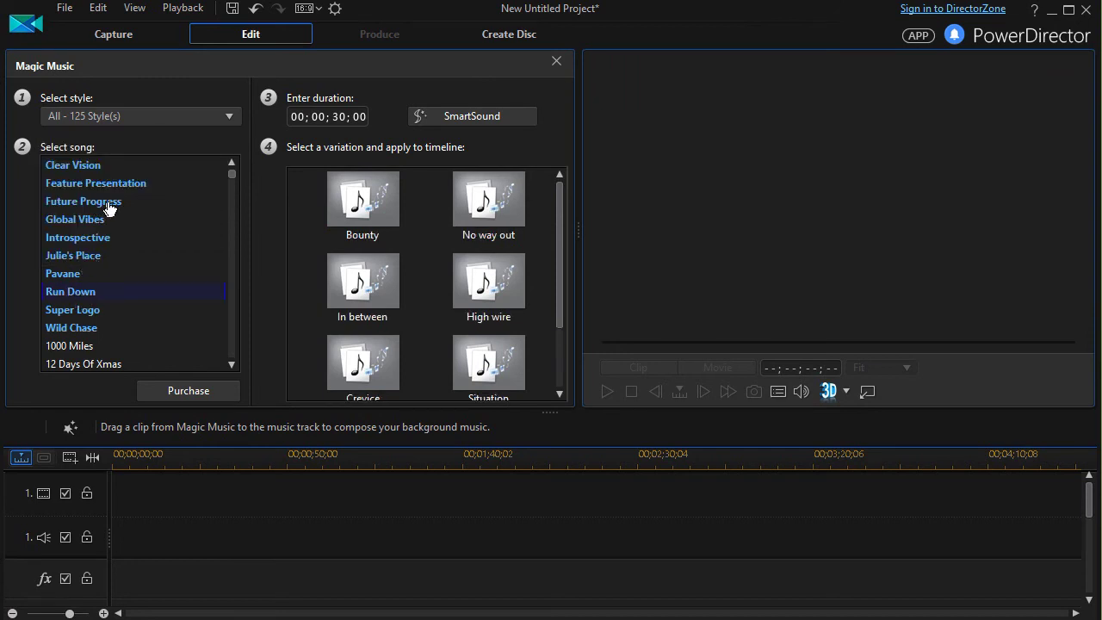
pyautogui.click(94, 257)
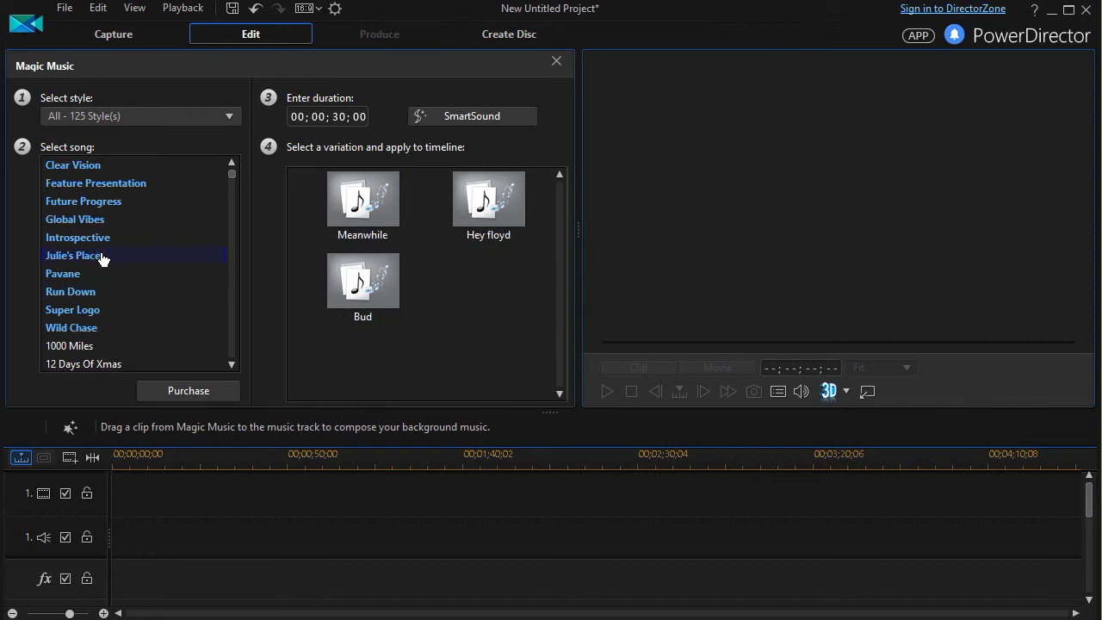
# Preview and pause the Meanwhile variation, then show Feature Presentation's variations
pyautogui.click(362, 202)
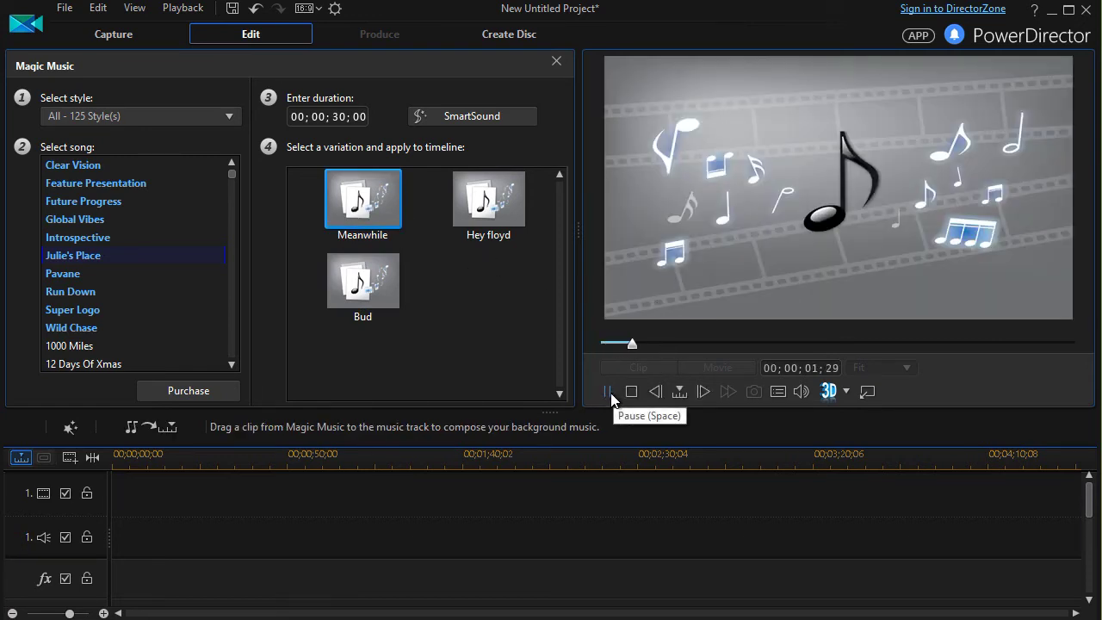
pyautogui.click(609, 395)
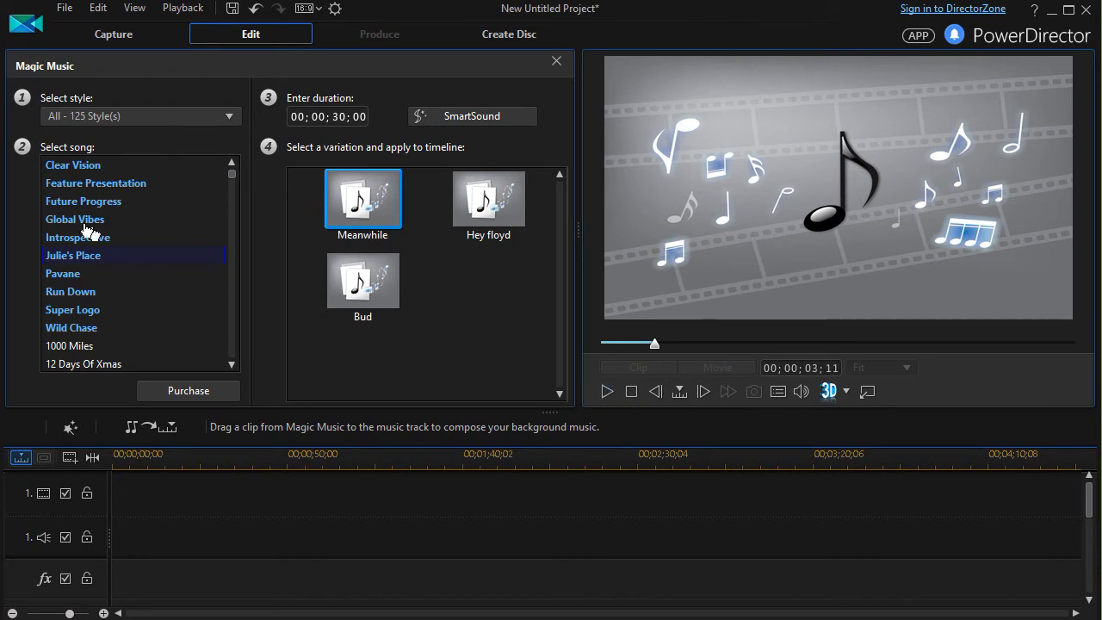
pyautogui.click(111, 190)
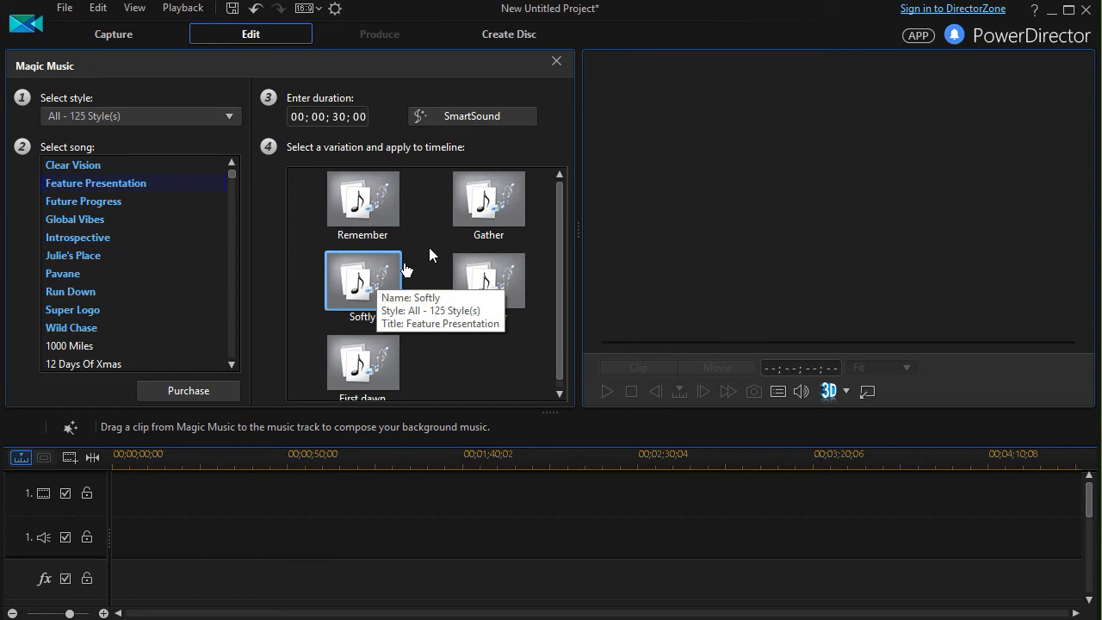
# Preview Gather, then pick Wild Chase's Negotiate variation and preview it to 00;00;03;17
pyautogui.click(484, 200)
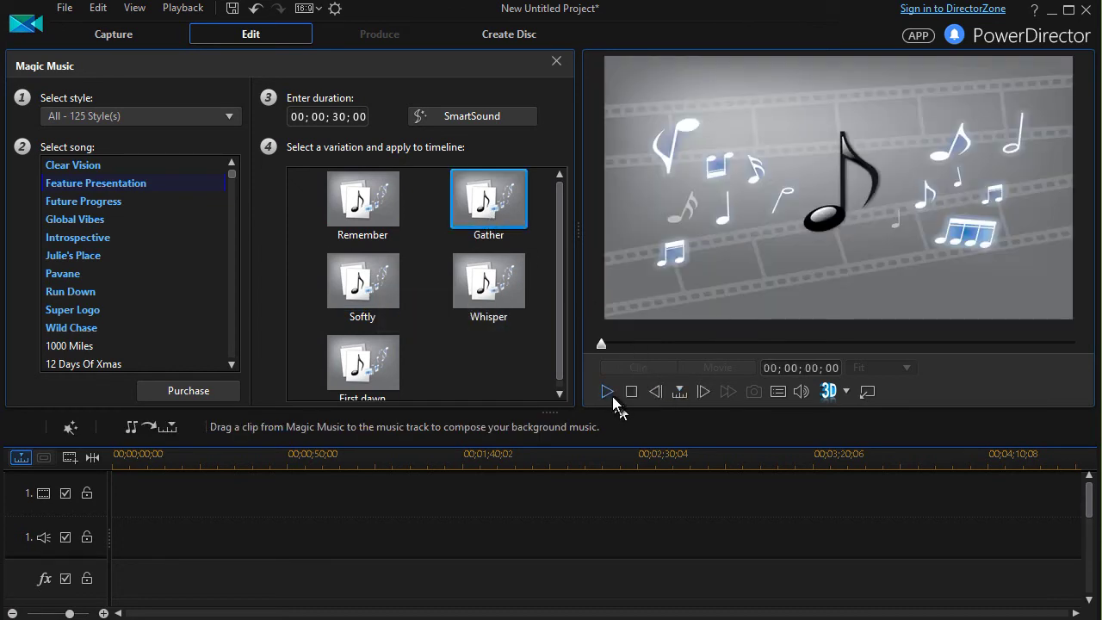
pyautogui.click(607, 395)
pyautogui.click(85, 329)
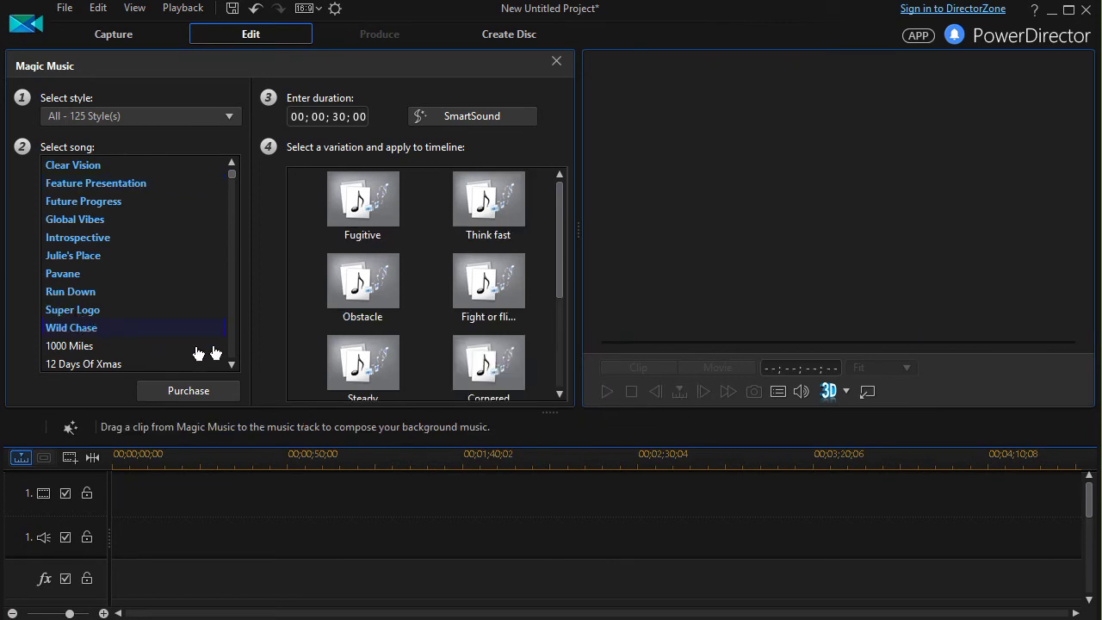
pyautogui.scroll(-2, 480, 297)
pyautogui.click(373, 274)
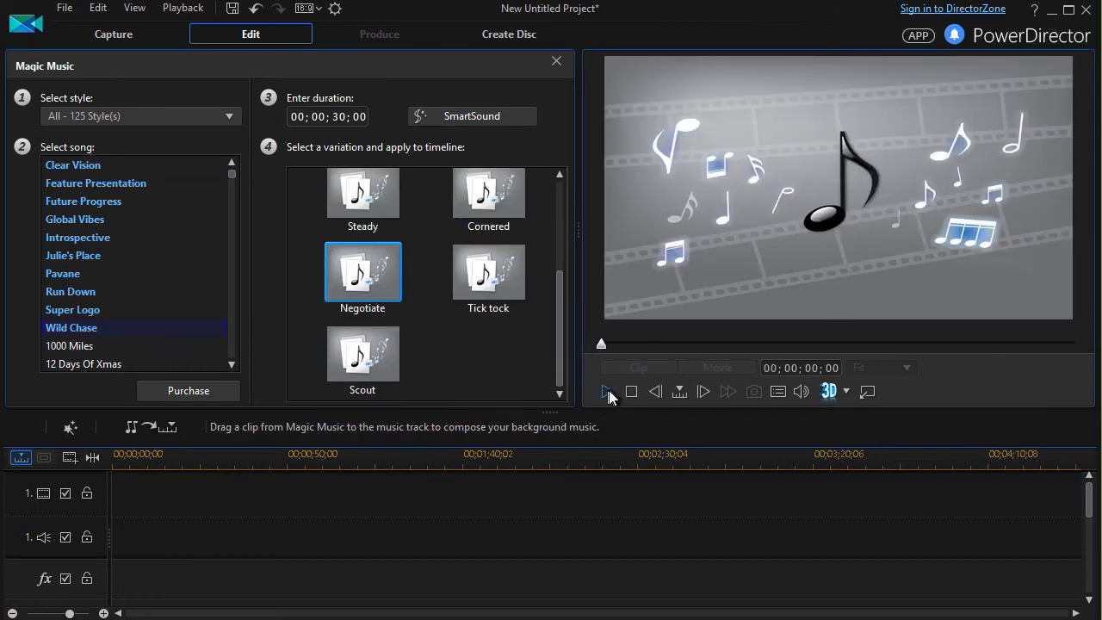
pyautogui.click(608, 393)
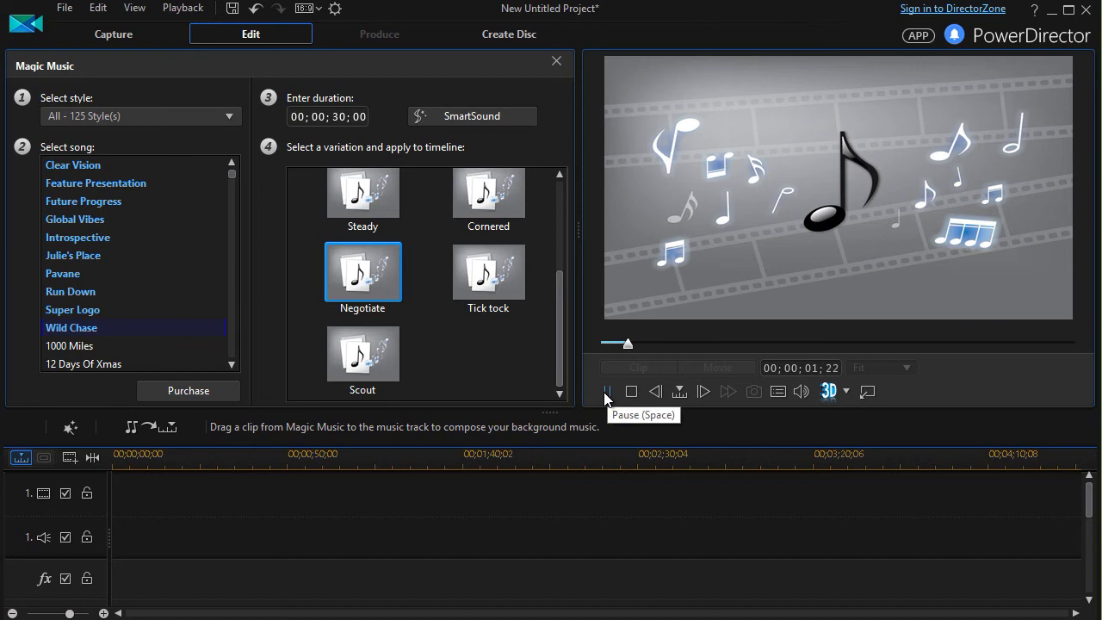
pyautogui.click(607, 394)
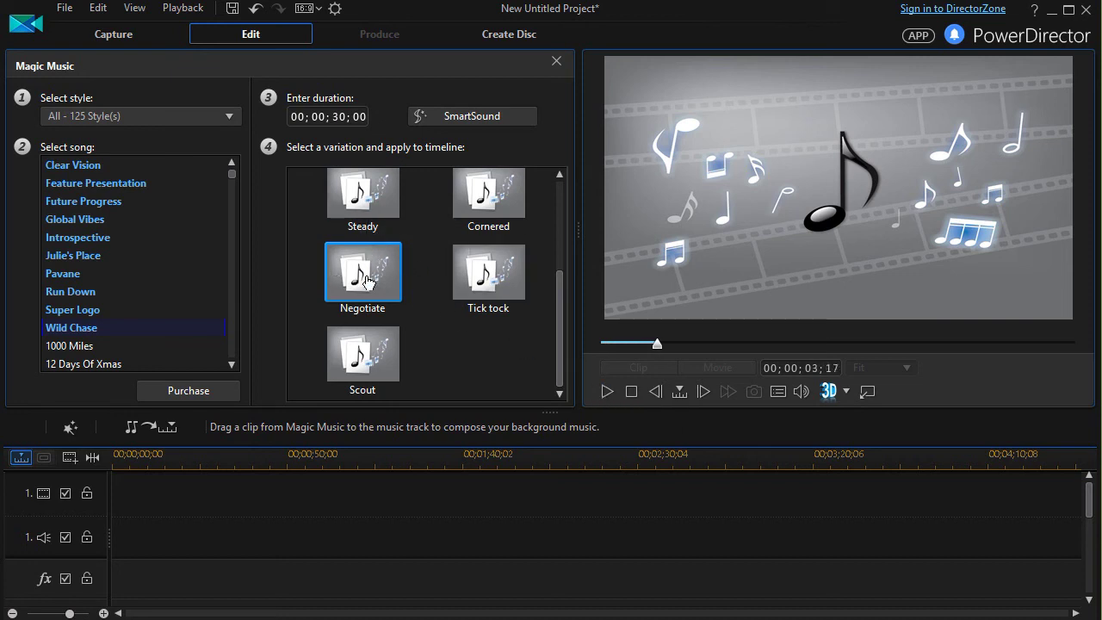
# Drag the Wild Chase - Negotiate variation onto the timeline's music track, then close Magic Music
pyautogui.moveTo(363, 277); pyautogui.dragTo(112, 587)
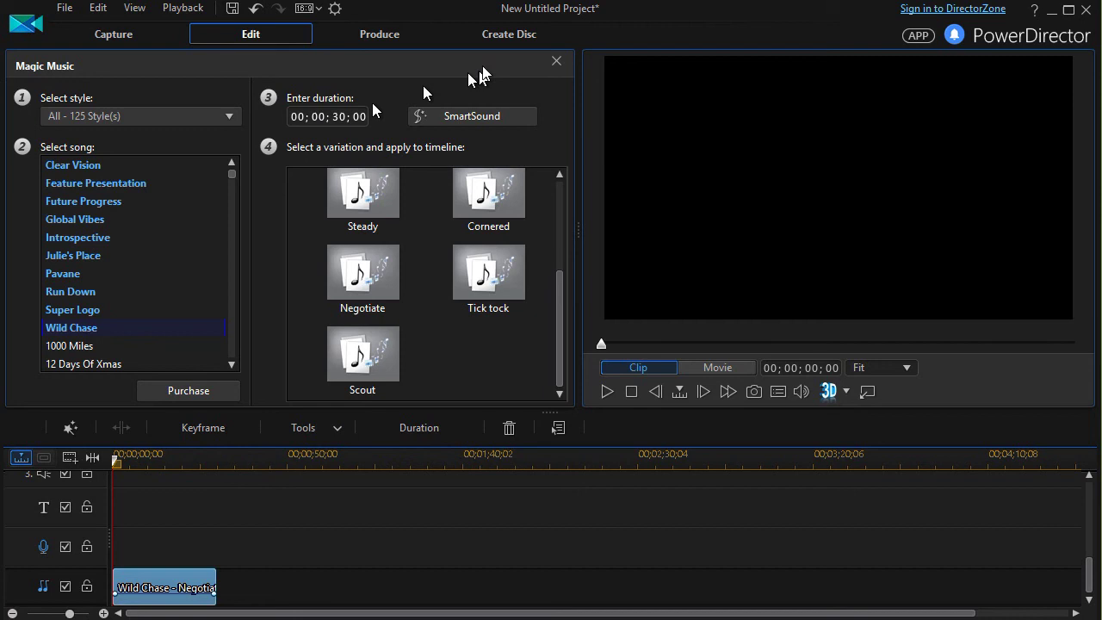
pyautogui.click(556, 62)
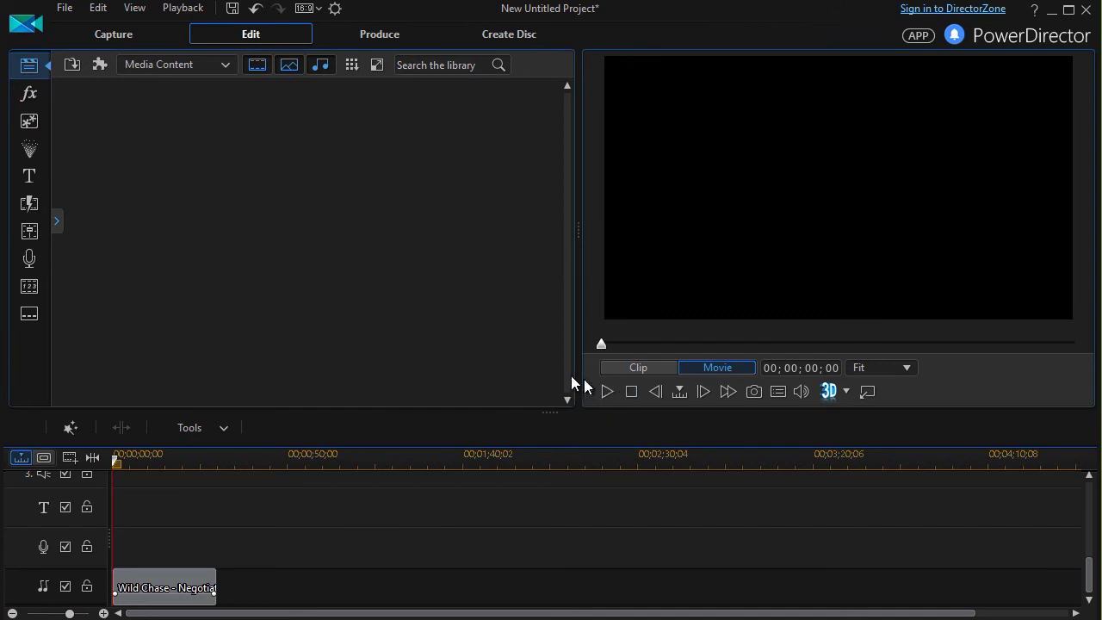
# Import 00403.MTS through Import Media Files and drag it to the timeline start
pyautogui.rightClick(213, 208)
pyautogui.click(263, 215)
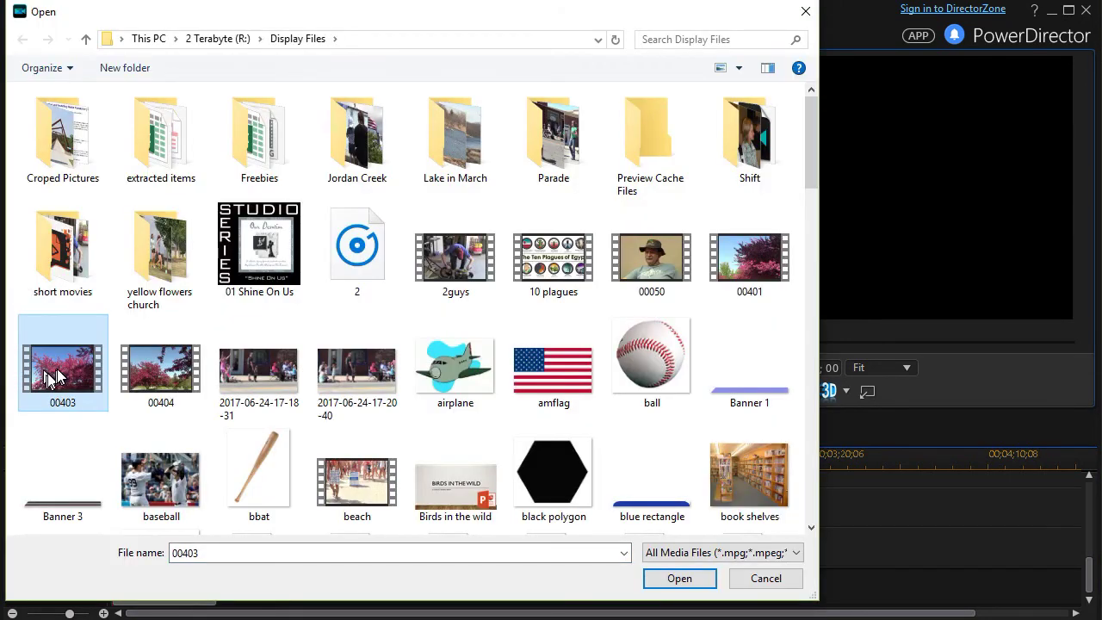
pyautogui.doubleClick(57, 371)
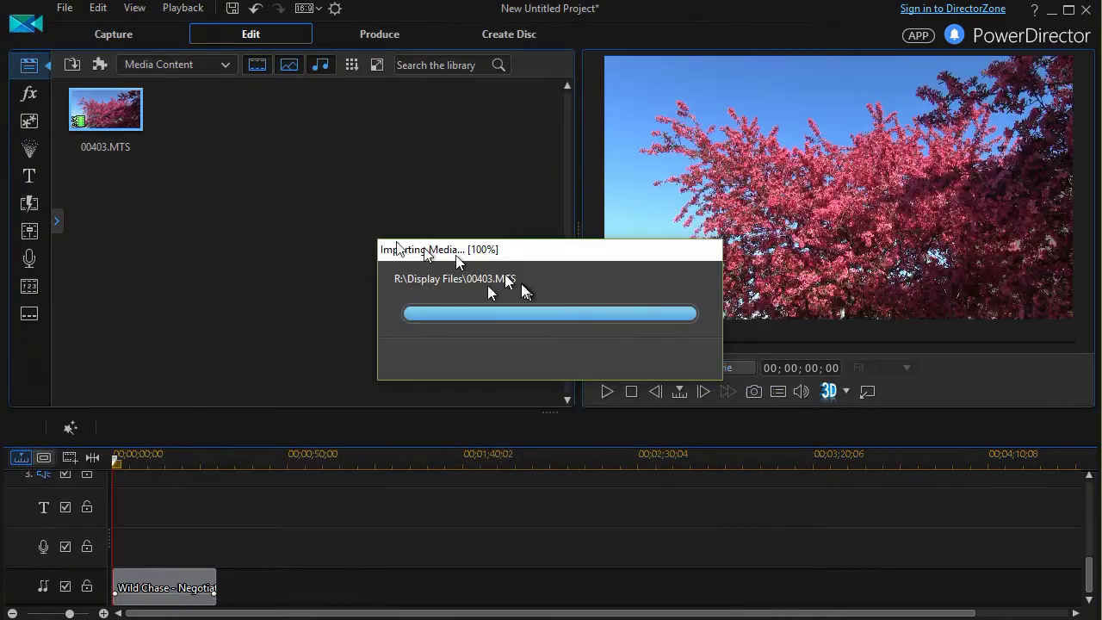
pyautogui.moveTo(112, 134); pyautogui.dragTo(107, 486)
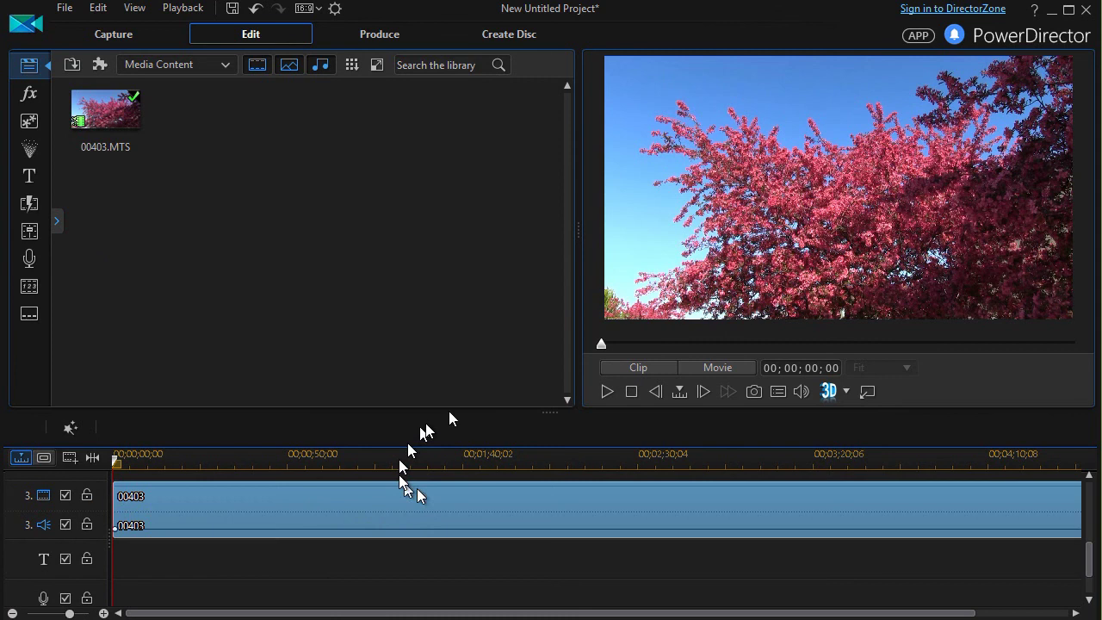
pyautogui.click(608, 390)
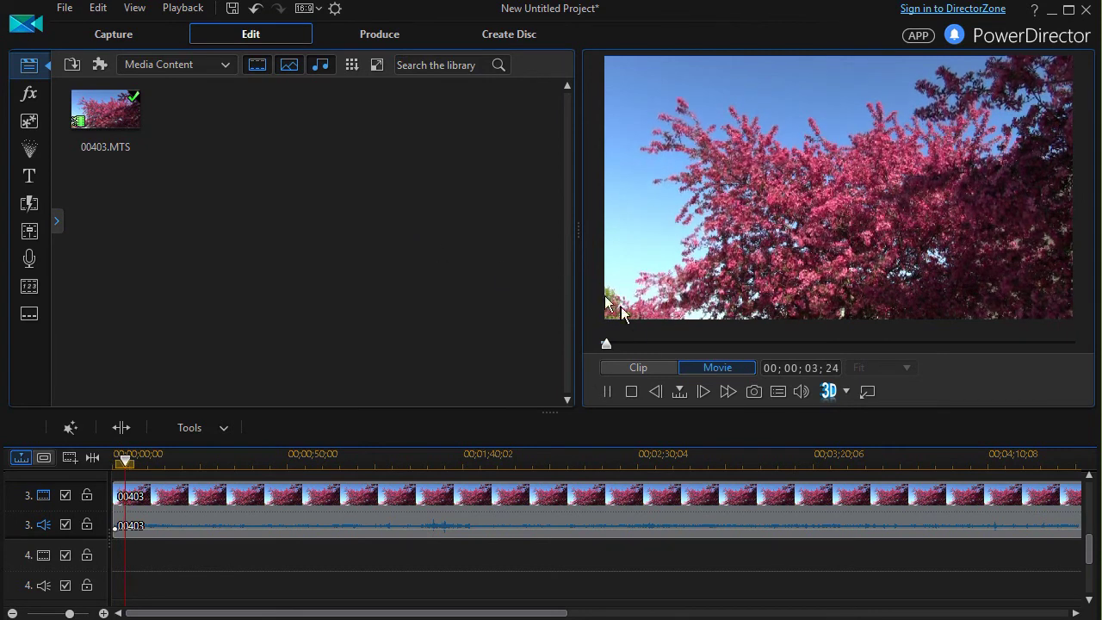
pyautogui.click(608, 392)
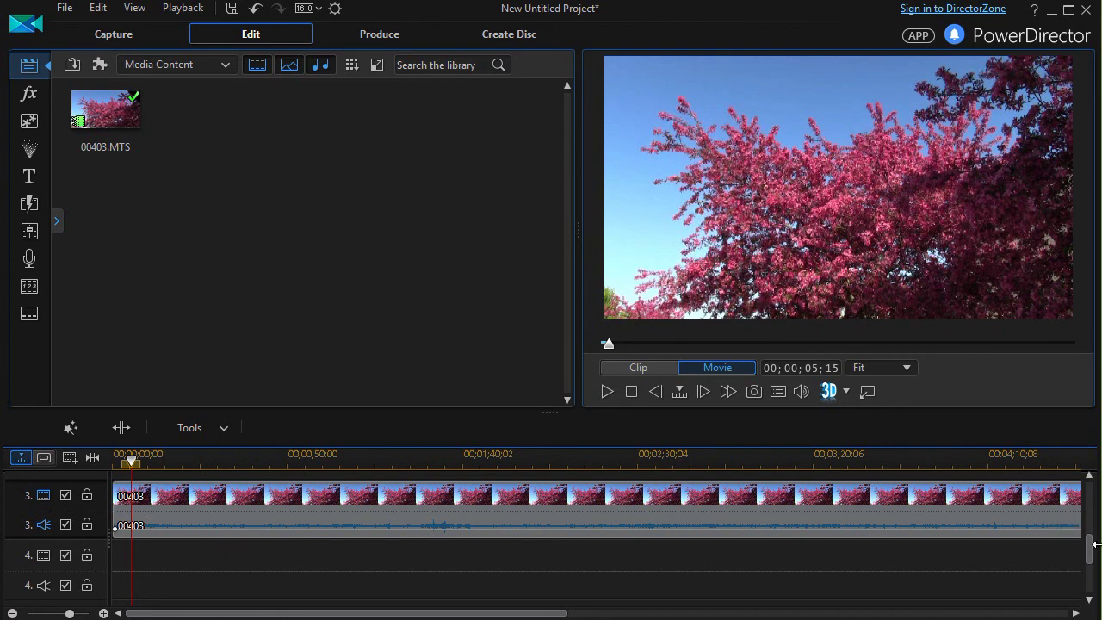
pyautogui.moveTo(1089, 546); pyautogui.dragTo(1085, 603)
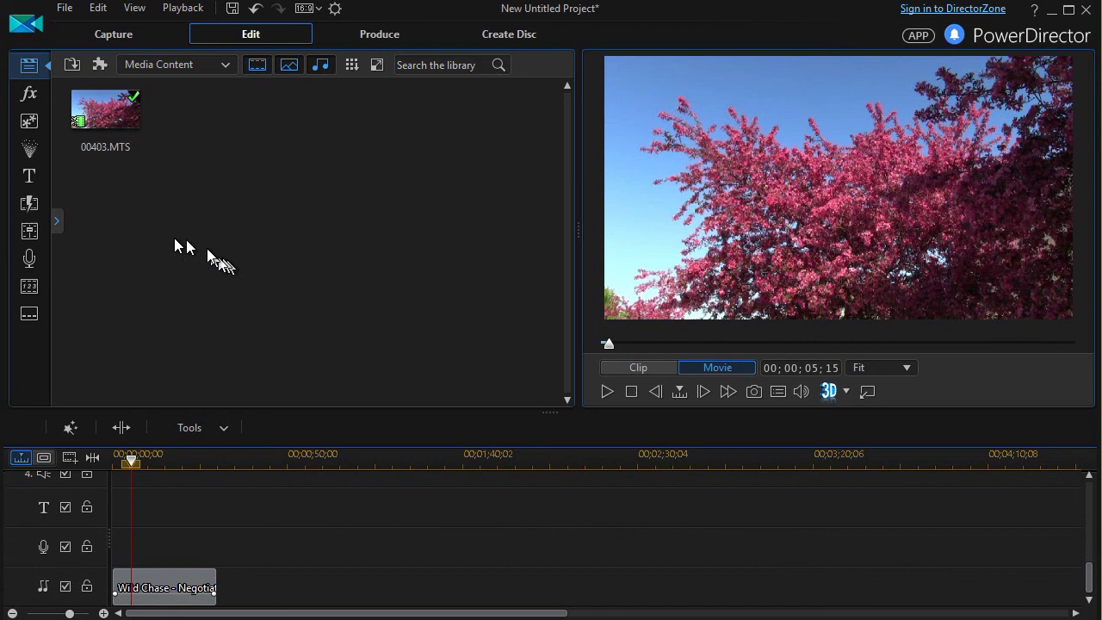
# Reopen Magic Music from the magic tools and select the 1000 Miles song to show its variation
pyautogui.click(72, 427)
pyautogui.click(100, 470)
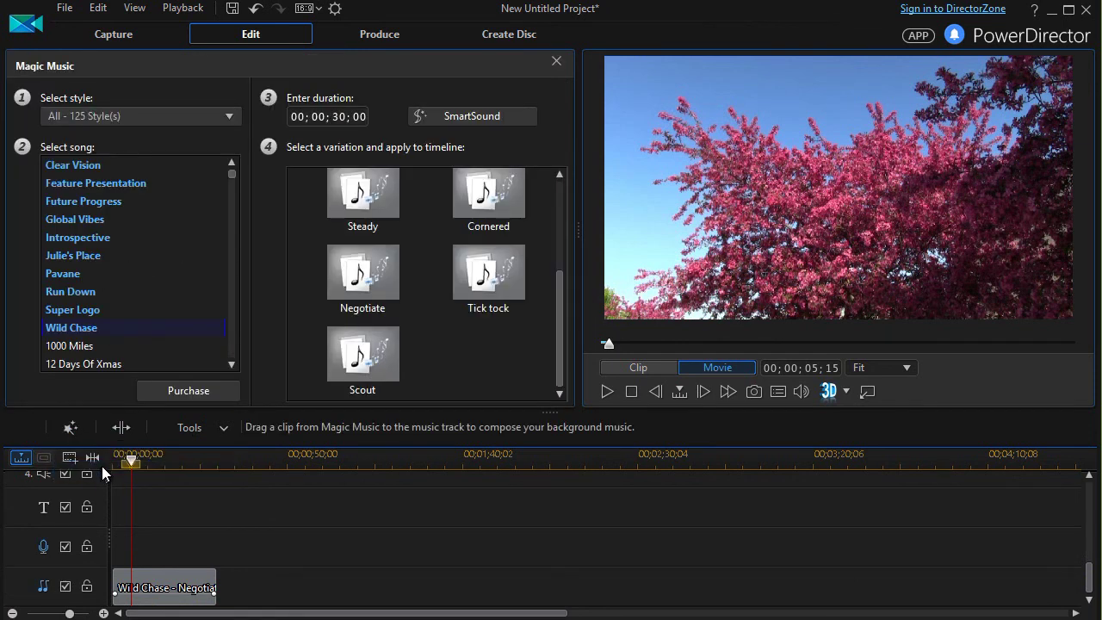
pyautogui.click(65, 347)
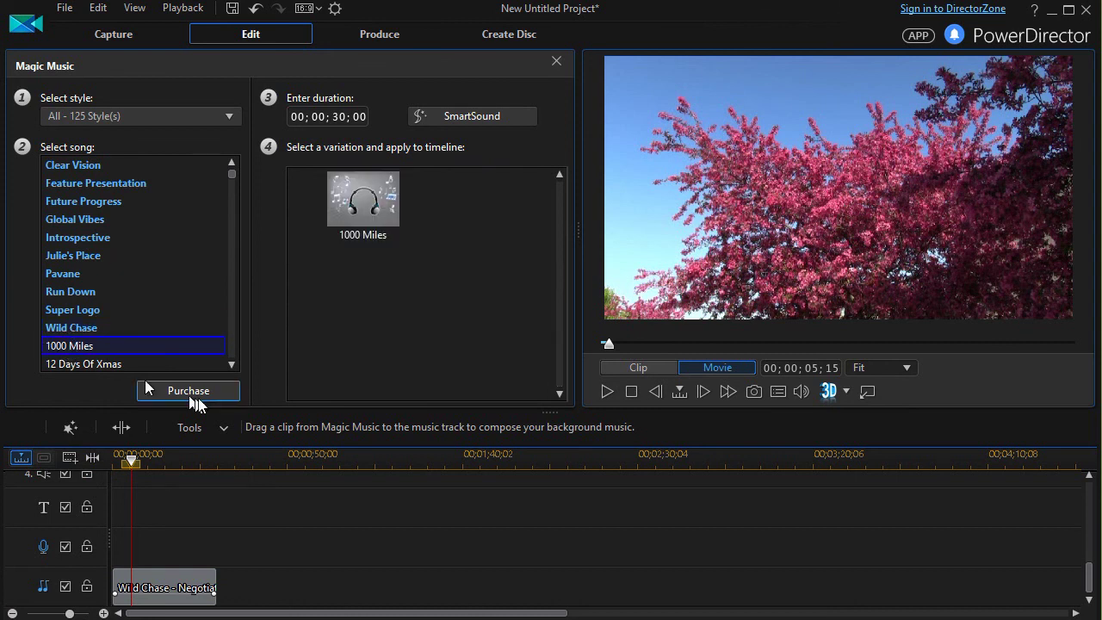